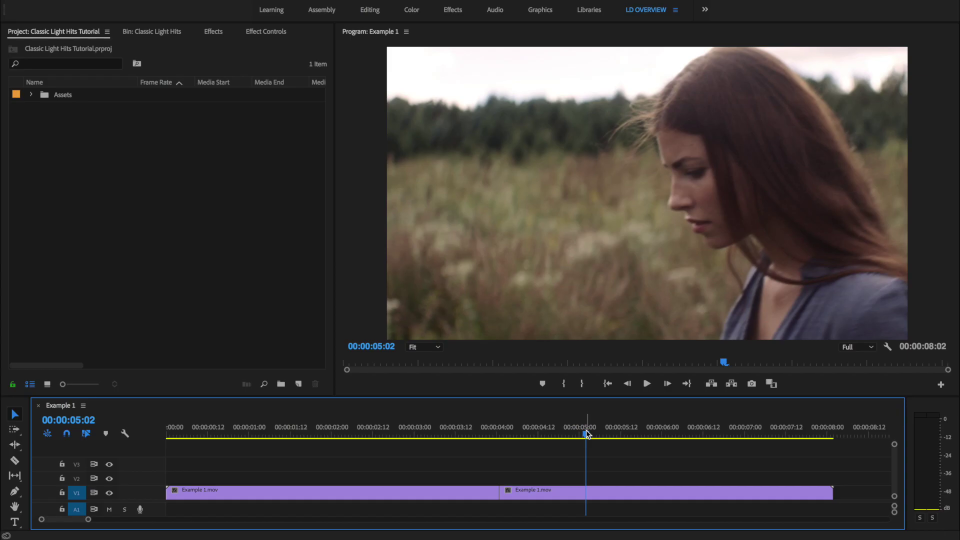
Import the Classic Light Hits 4K folder and expand it to show bins 01 - Quick through 05 - Subtle
right_click(227, 178)
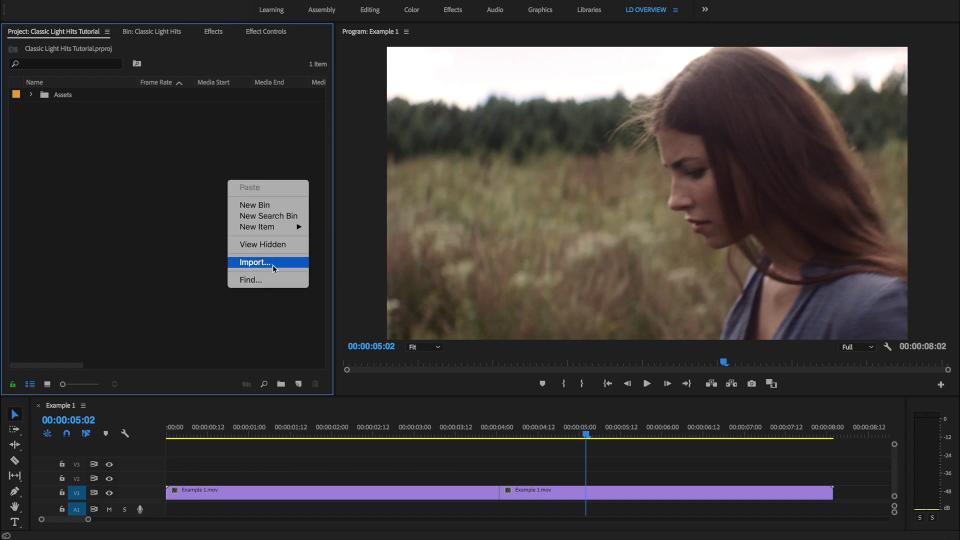
click(288, 263)
click(485, 115)
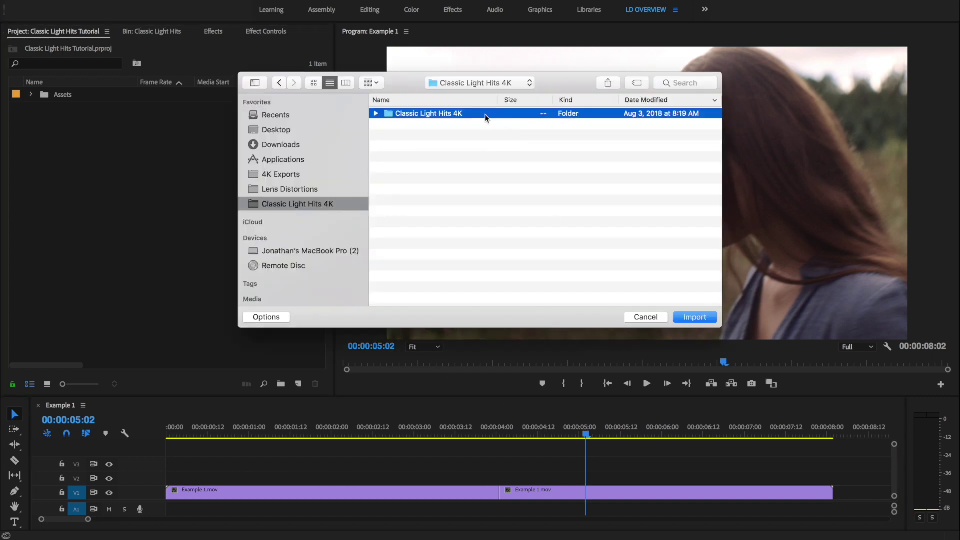
click(695, 318)
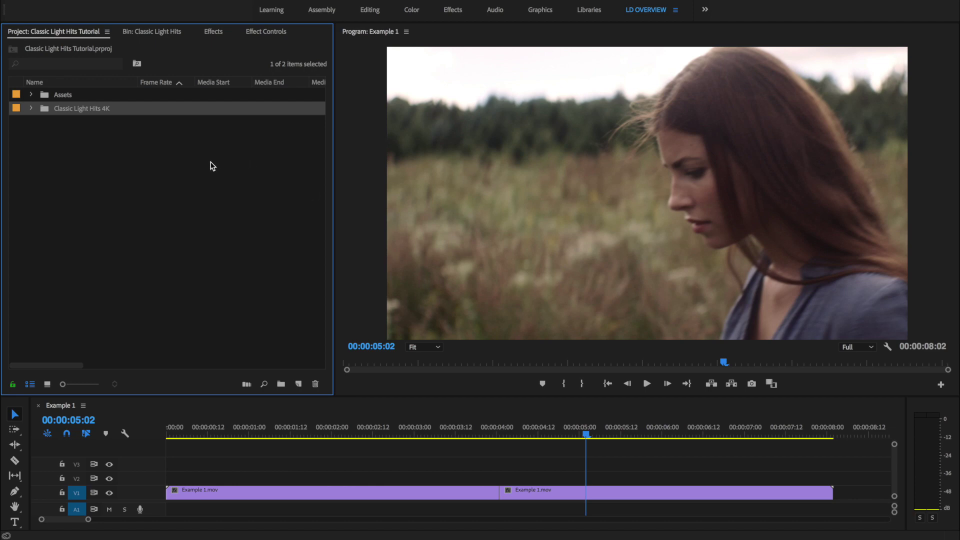
click(31, 108)
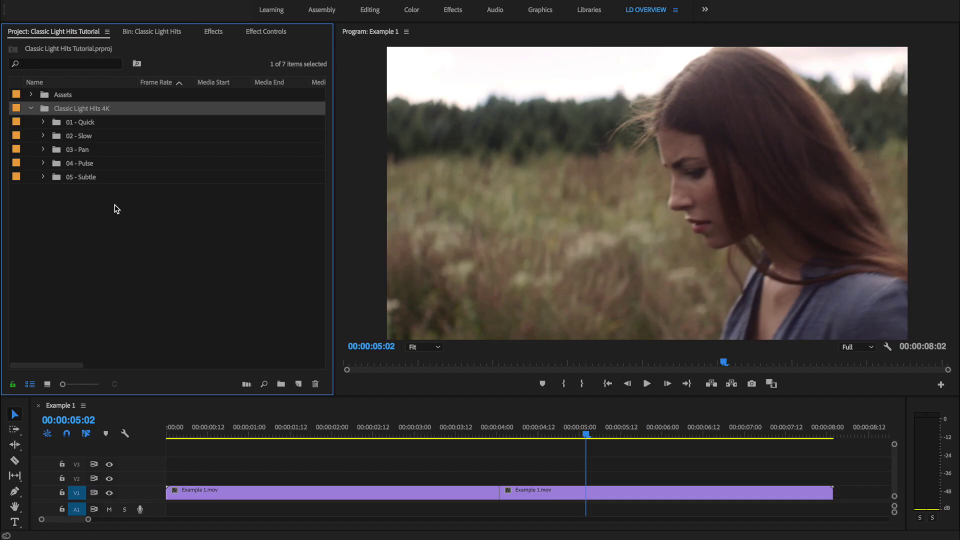
click(163, 434)
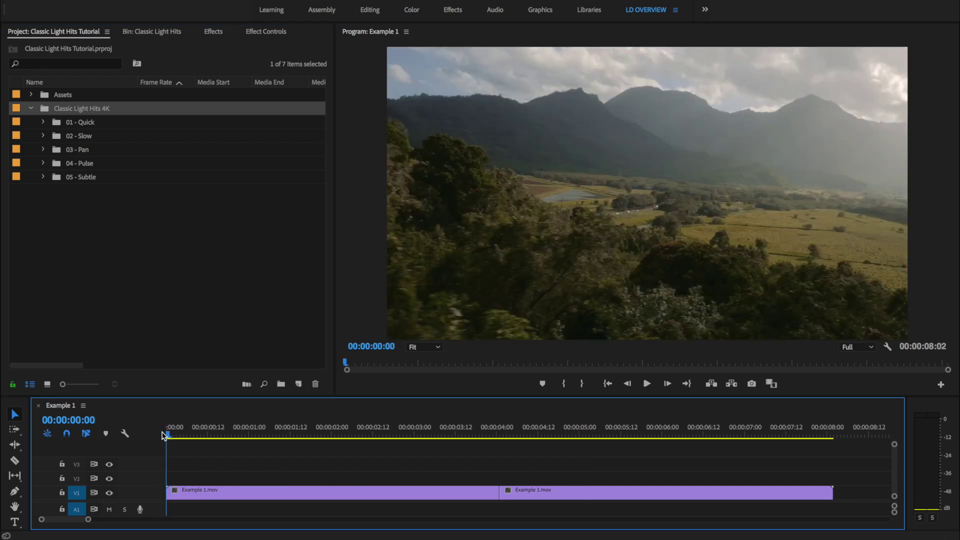
key(space)
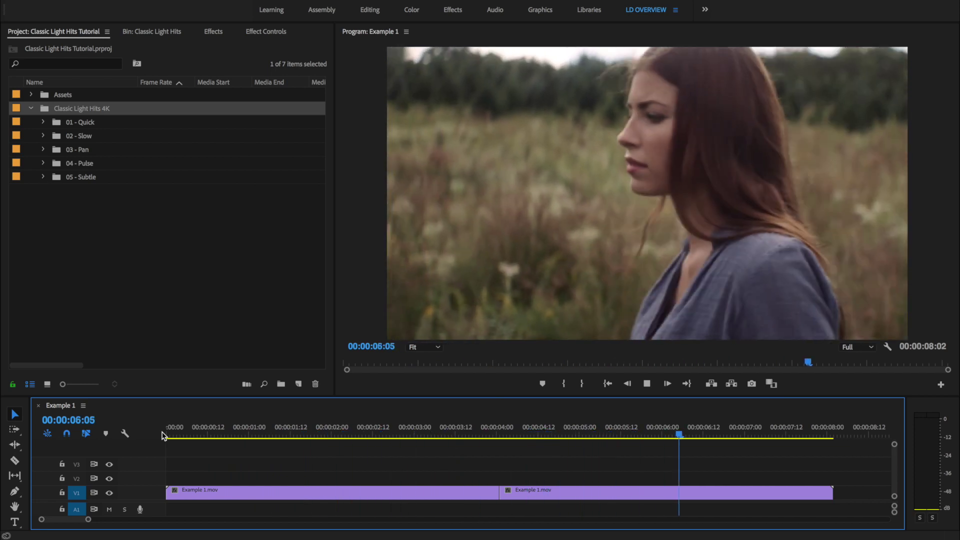
key(space)
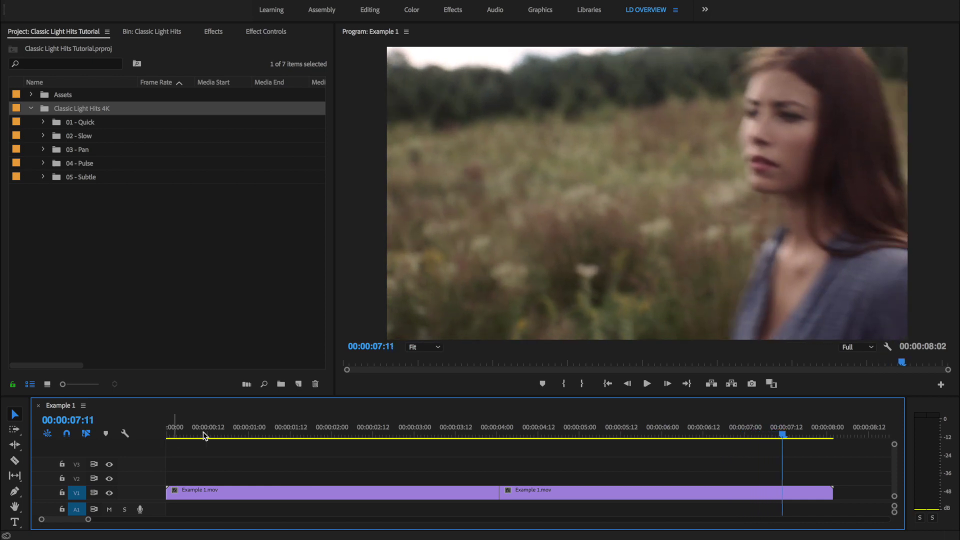
click(421, 434)
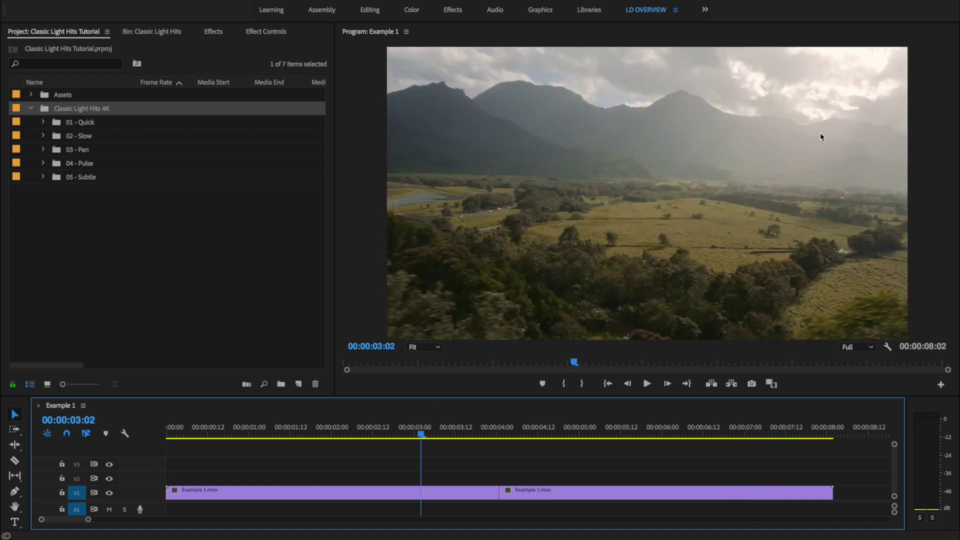
click(582, 431)
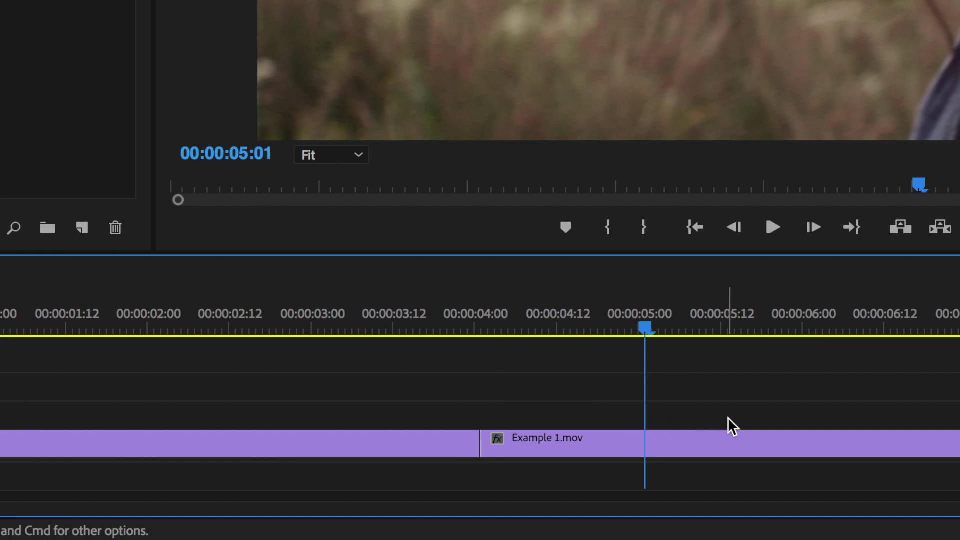
click(384, 320)
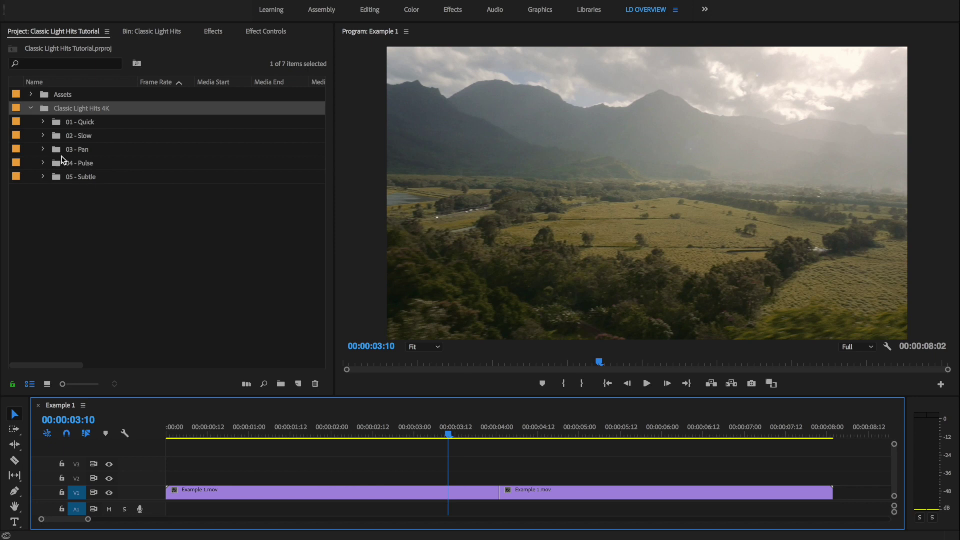
Place CL Pan 7.mov from 03 - Pan on V2 over the cut, with Screen blend mode and scale 52
click(43, 150)
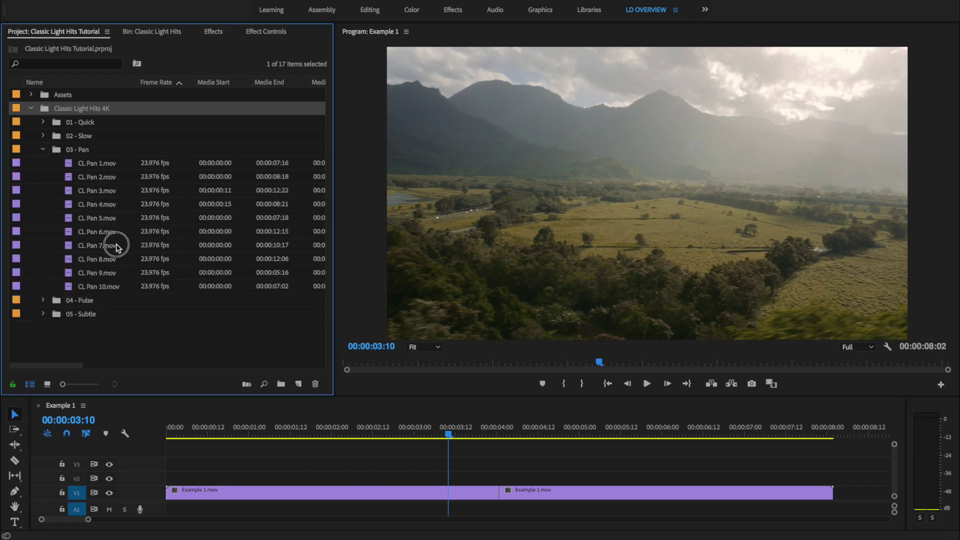
drag(116, 246, 179, 481)
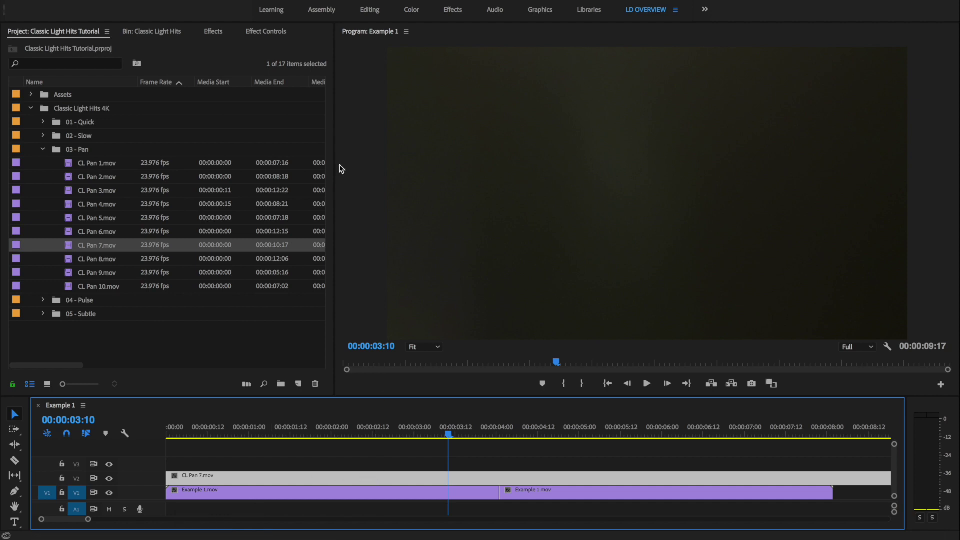
click(268, 30)
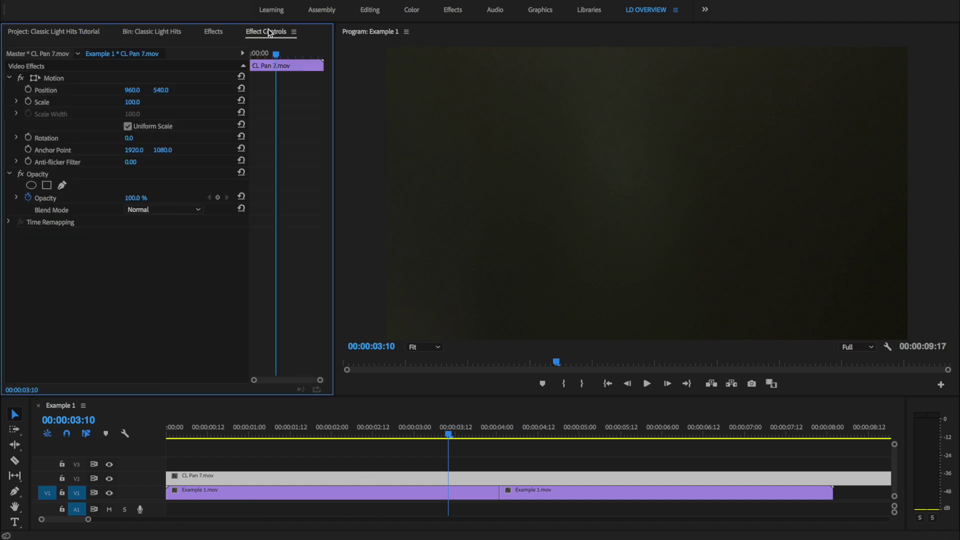
click(185, 210)
click(173, 324)
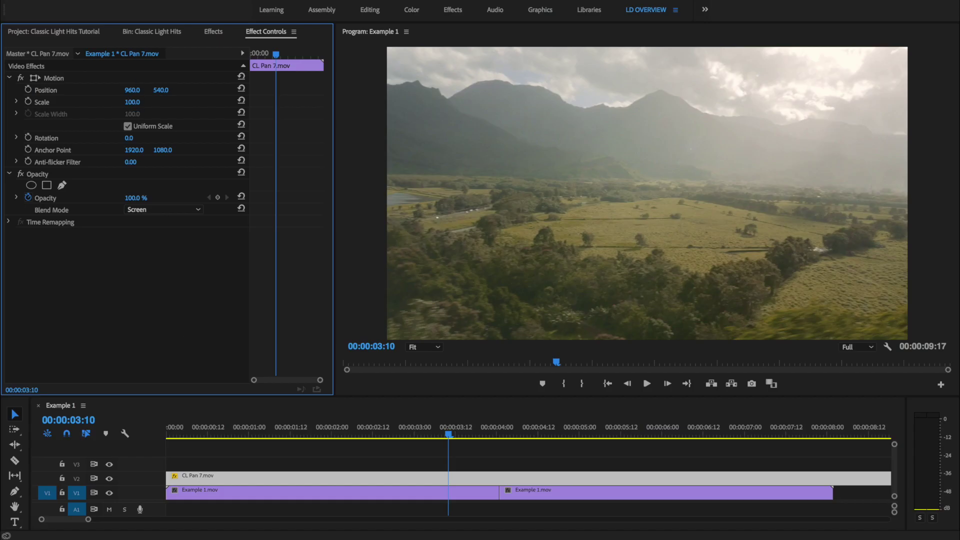
drag(132, 102, 108, 102)
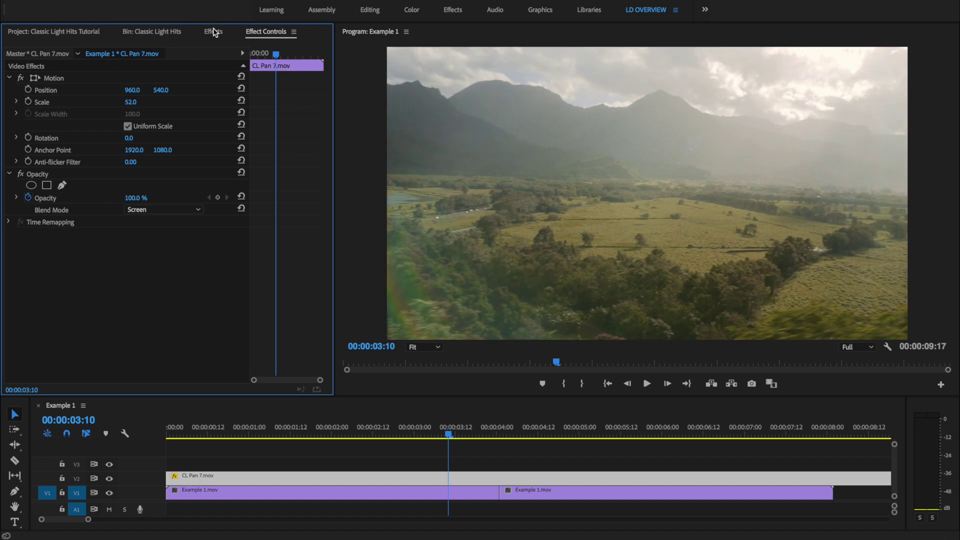
click(213, 32)
Apply Horizontal Flip to CL Pan 7.mov on V2, preview it, and trim its end toward the cut
click(188, 84)
text(flip)
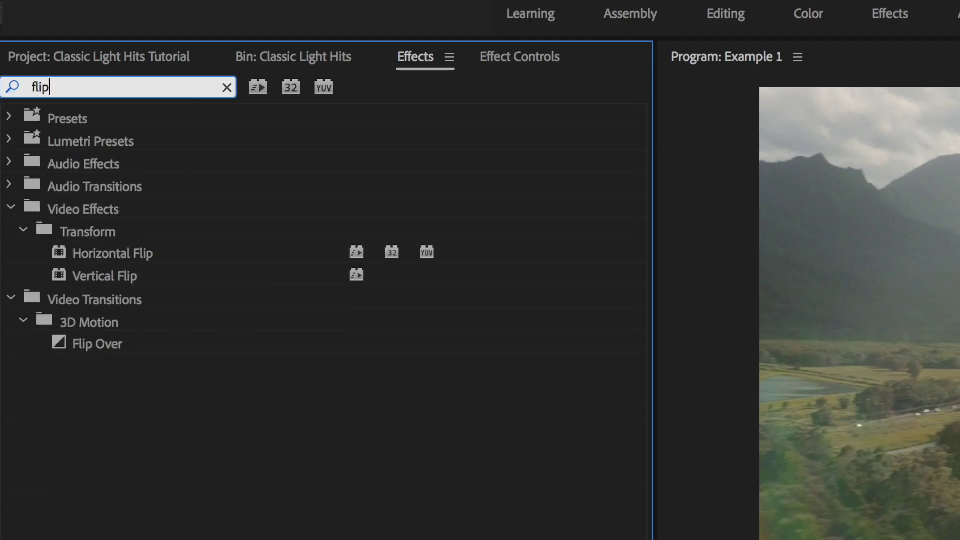
click(129, 253)
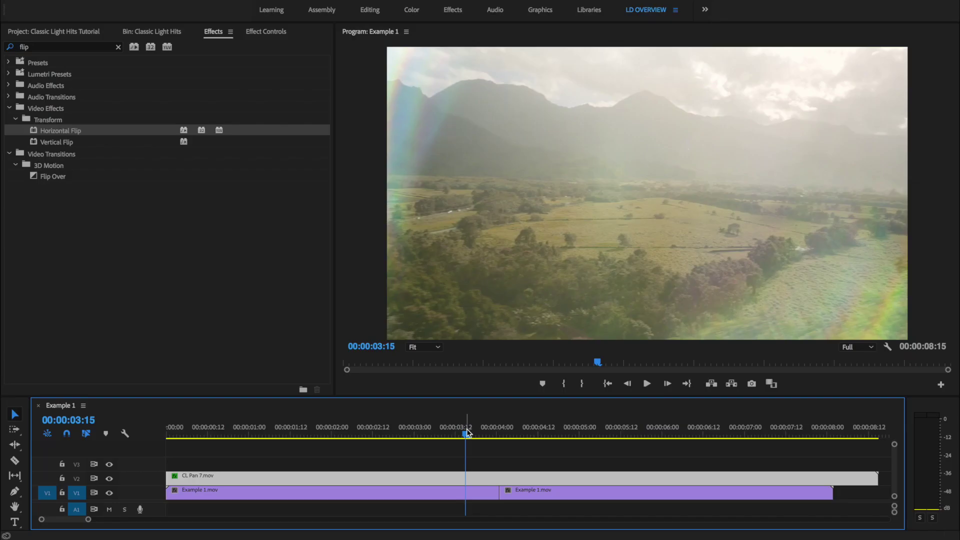
drag(453, 436, 417, 457)
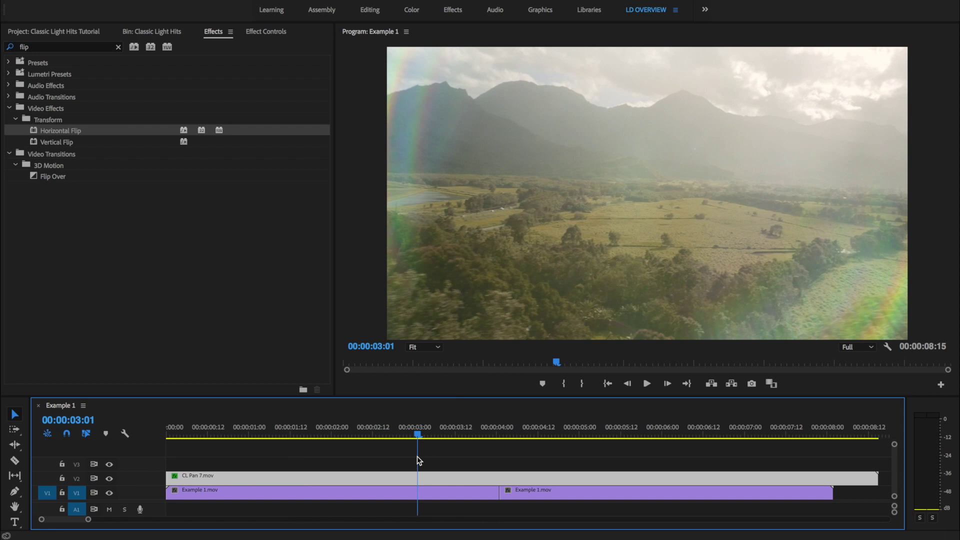
mouse_move(417, 459)
mouse_down()
mouse_move(274, 460)
mouse_move(426, 448)
mouse_move(285, 458)
mouse_move(418, 456)
mouse_up()
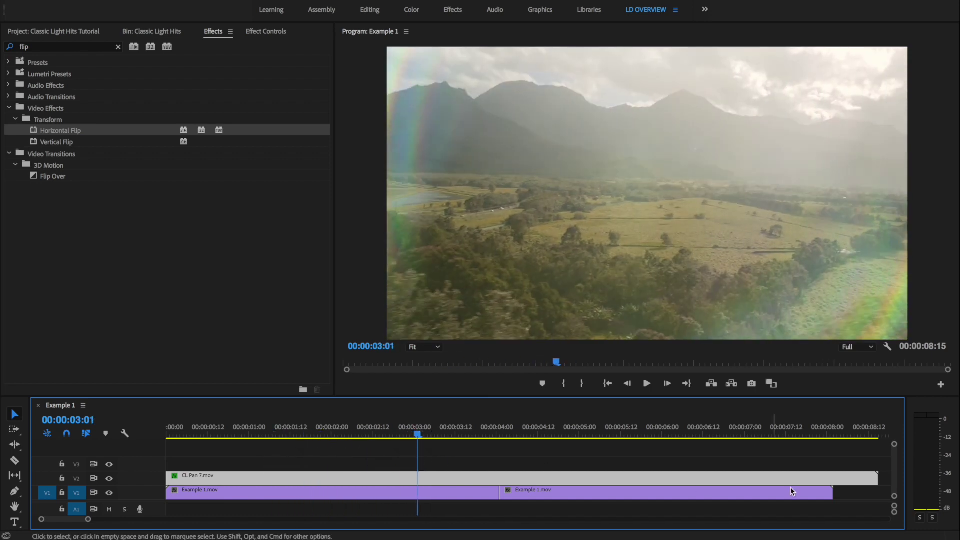
drag(875, 478, 484, 485)
Preview the trimmed light leak, then extend CL Pan 7.mov's start back to 00:00:00:00
key(space)
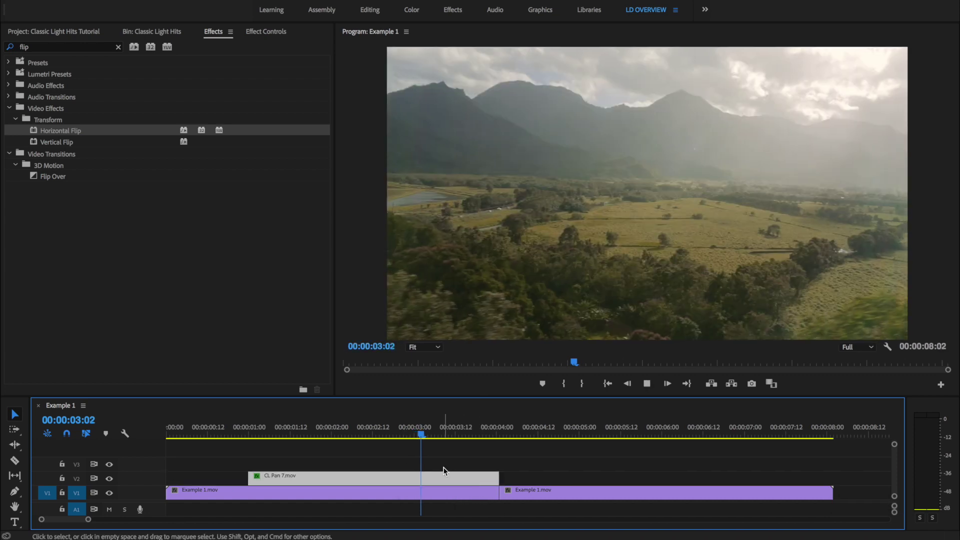
key(space)
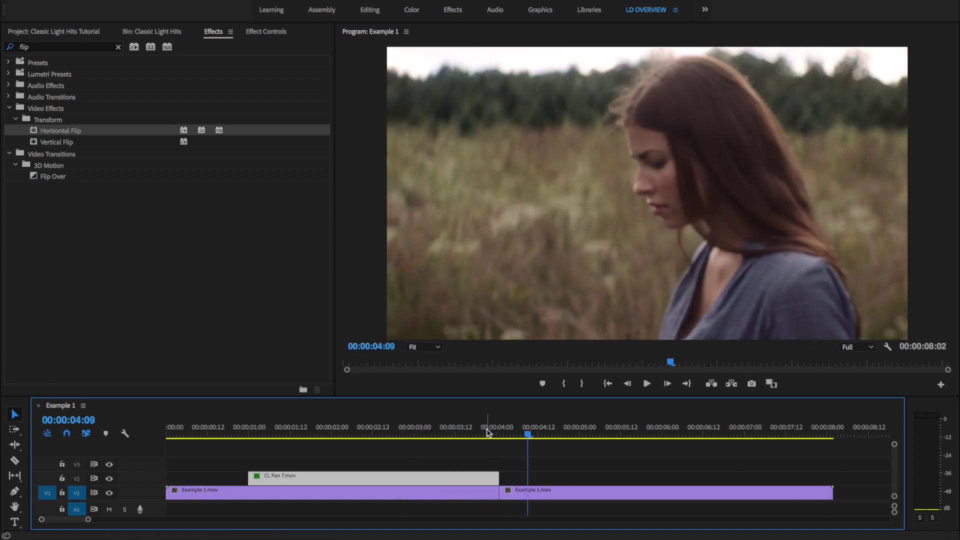
click(489, 428)
drag(249, 480, 168, 483)
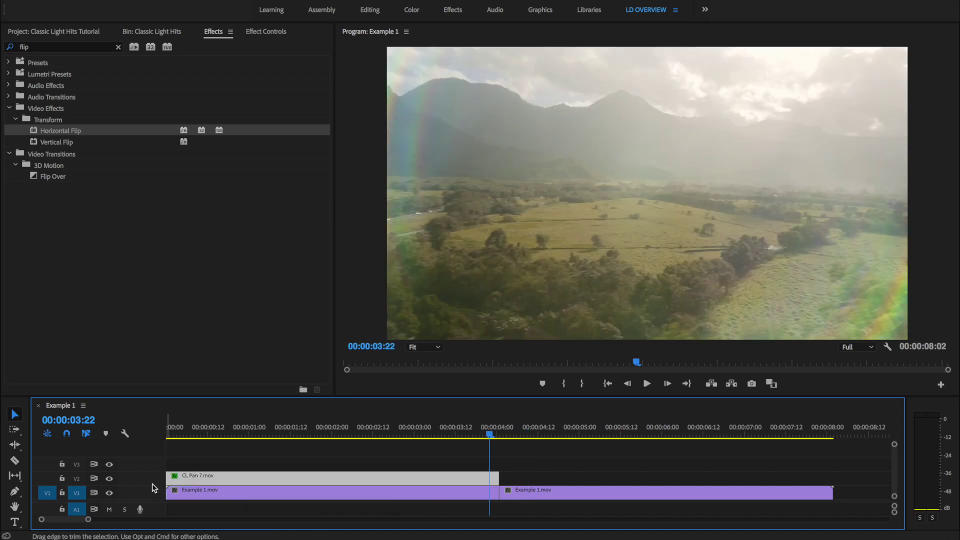
Clear the flip search and apply Lumetri Color from Video Effects > Color Correction to CL Pan 7.mov
click(118, 47)
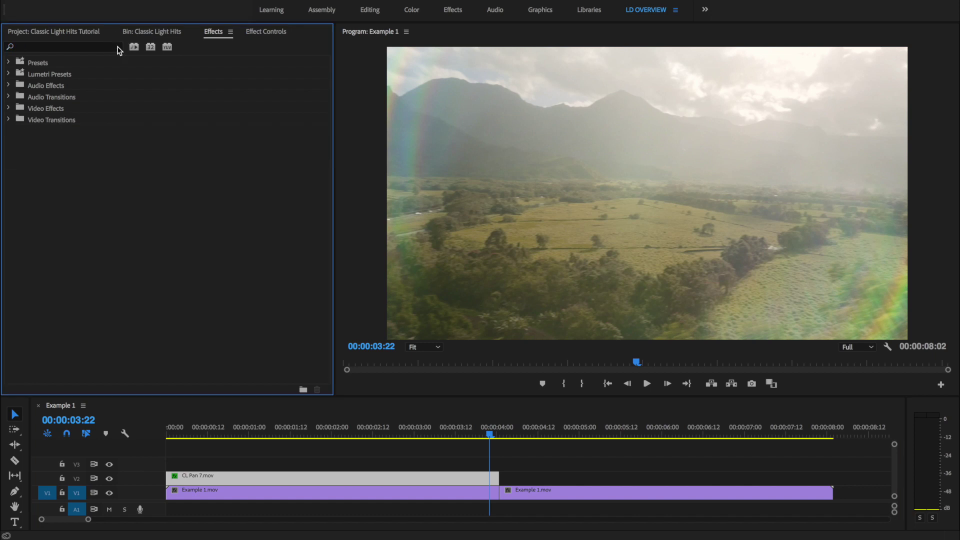
click(8, 108)
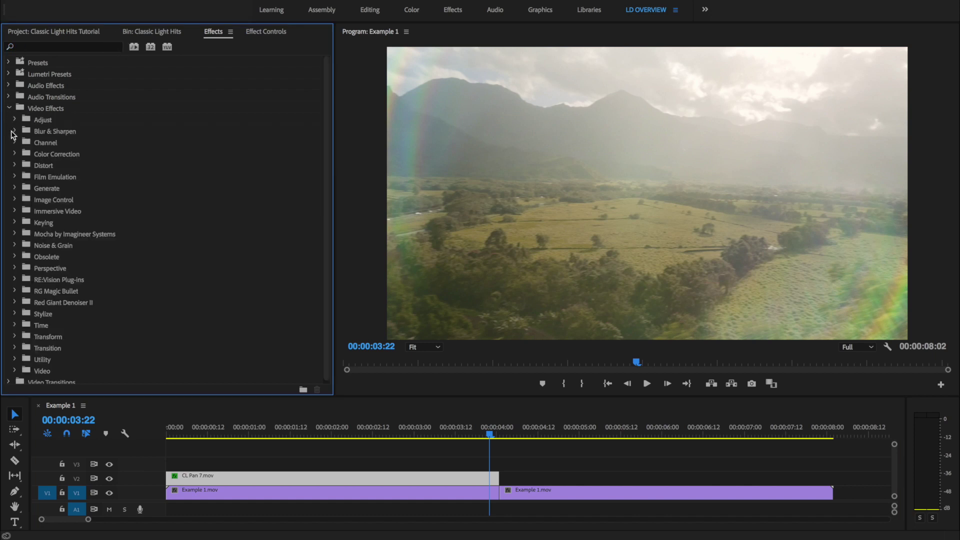
click(15, 154)
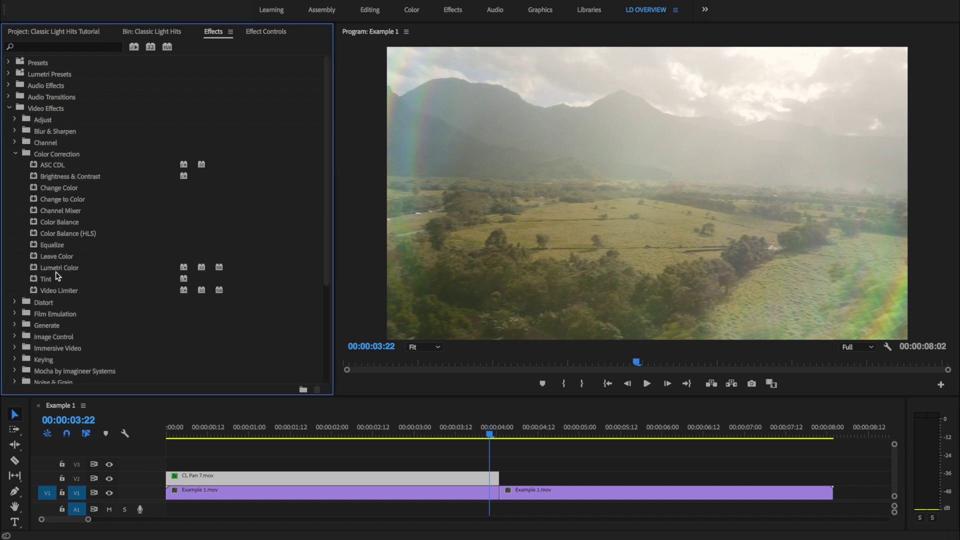
drag(56, 270, 233, 478)
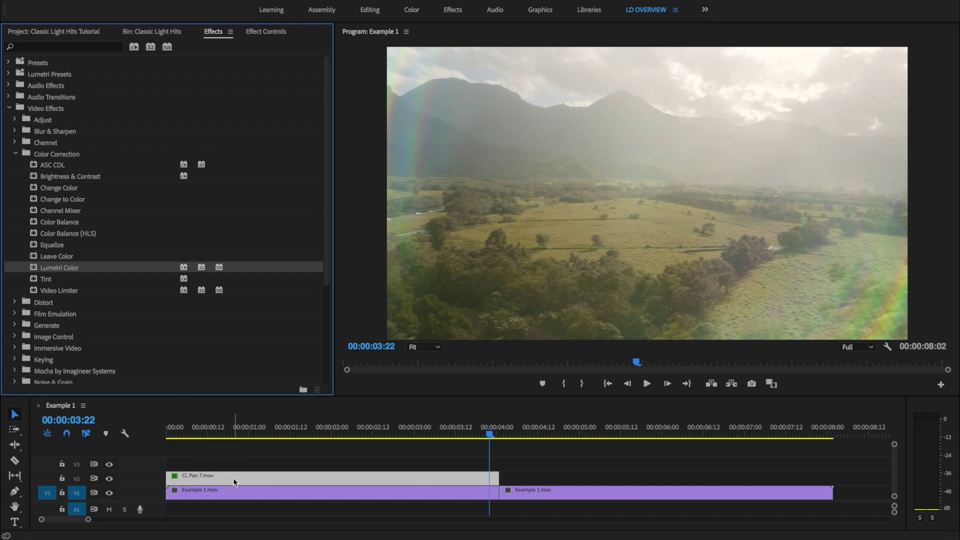
Push CL Pan 7.mov's Lumetri Midtones wheel toward warm yellow for a golden cast
click(270, 32)
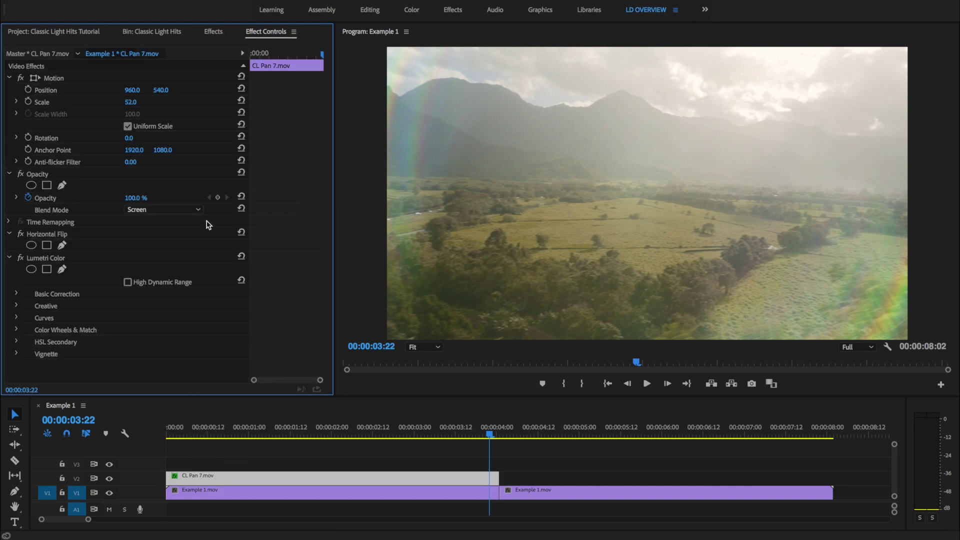
click(16, 330)
scroll(168, 317, down, 5)
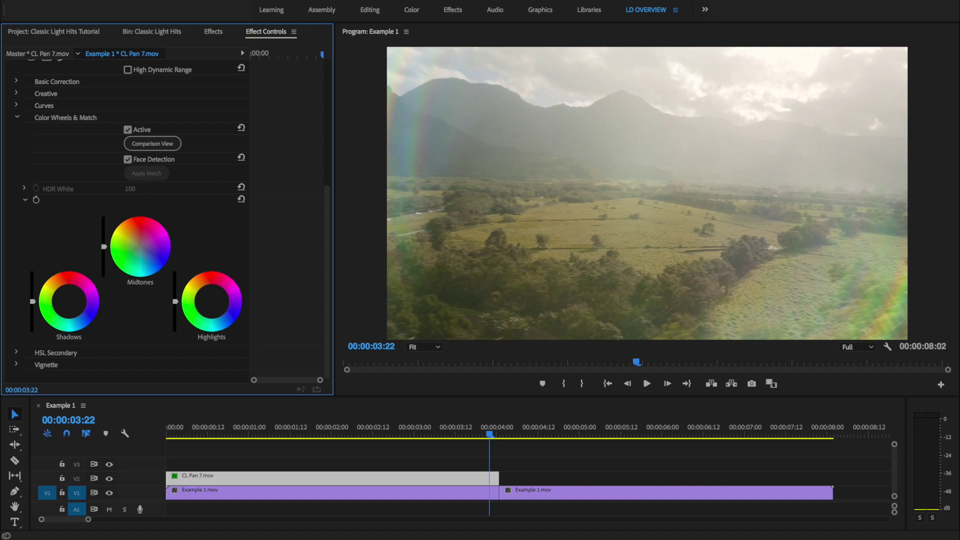
drag(143, 250, 147, 248)
click(241, 199)
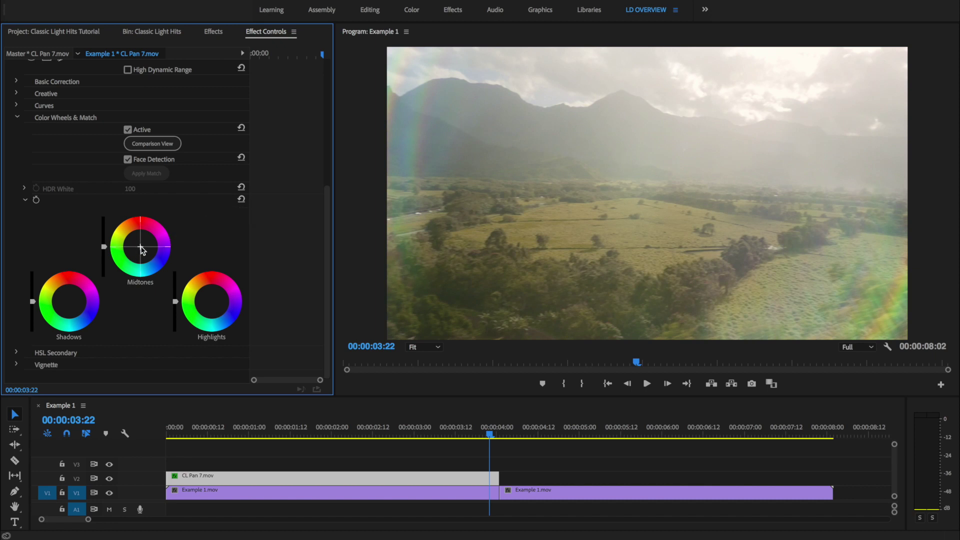
drag(141, 250, 133, 233)
click(104, 248)
Place CL Slow 4.mov from the 02 - Slow bin on track V3 at the sequence start
click(565, 433)
click(75, 32)
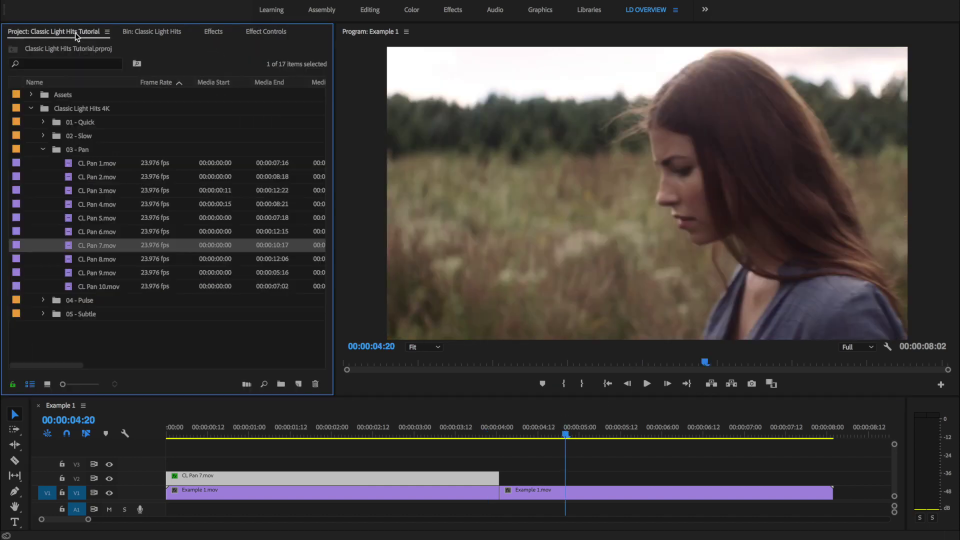
click(43, 149)
click(43, 135)
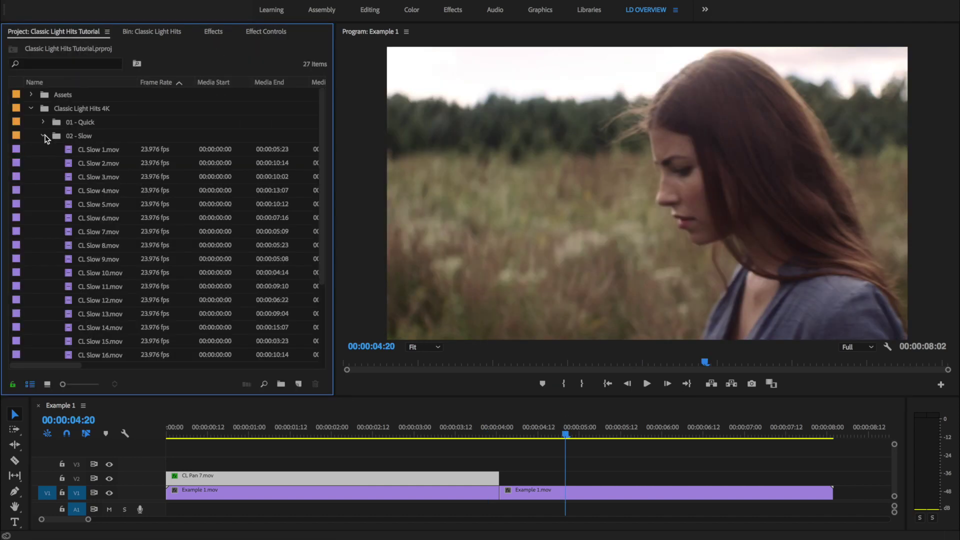
drag(103, 194, 178, 464)
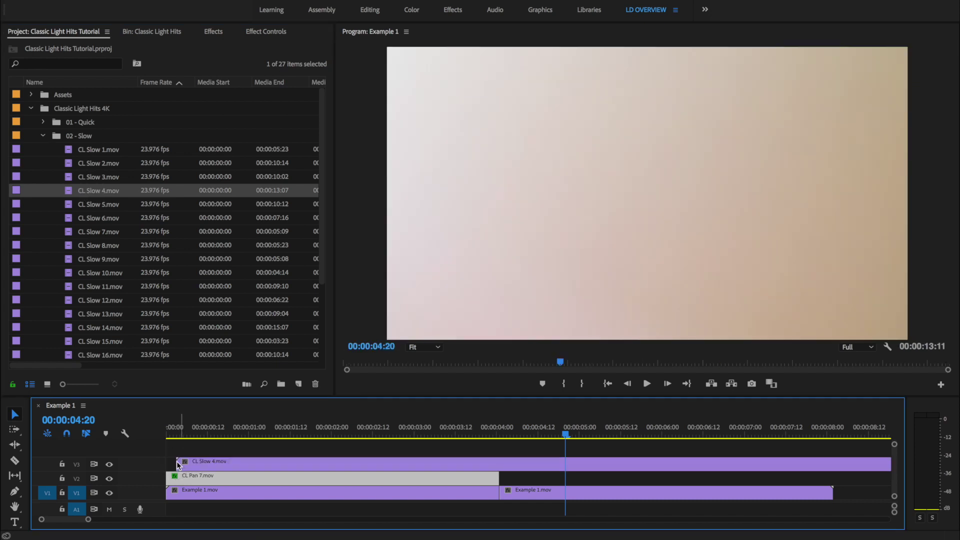
Set CL Slow 4.mov's Opacity blend mode to Screen
click(489, 464)
click(265, 31)
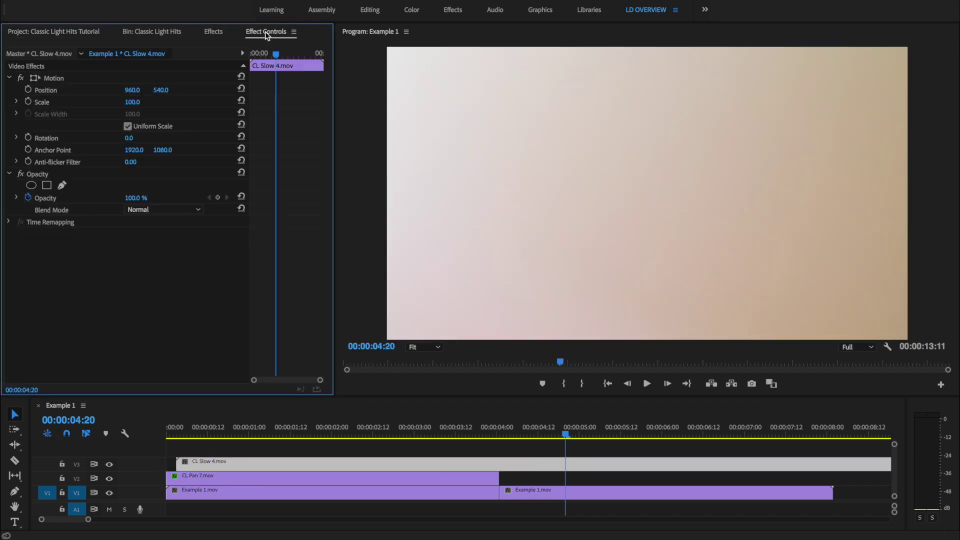
click(198, 210)
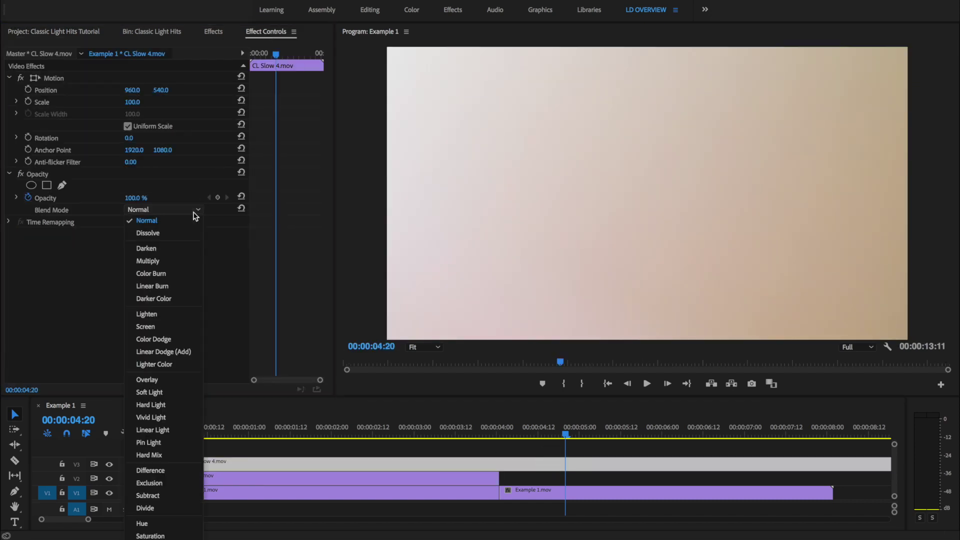
click(168, 325)
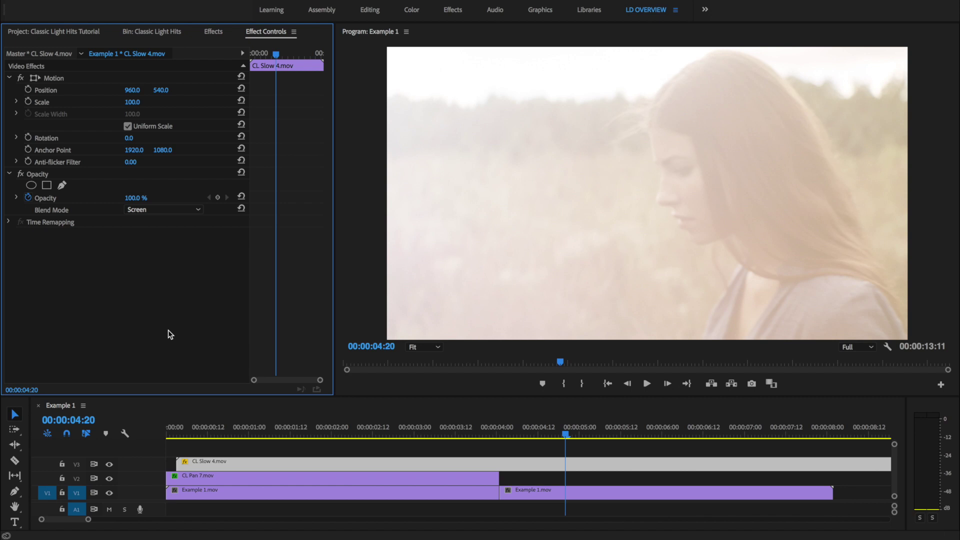
Shorten CL Slow 4.mov's start and move it down to V2 right after CL Pan 7.mov
click(565, 435)
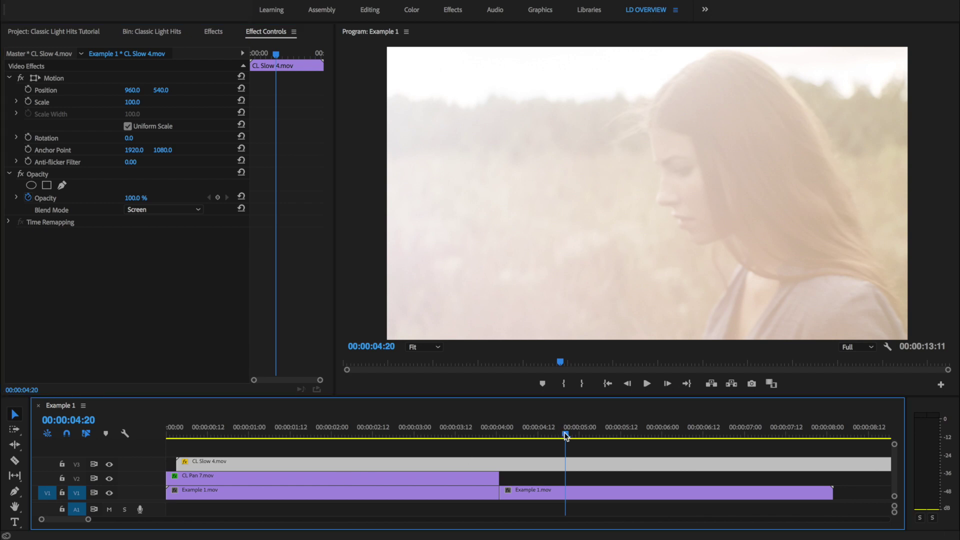
key(minus)
key(minus)
drag(358, 435, 380, 440)
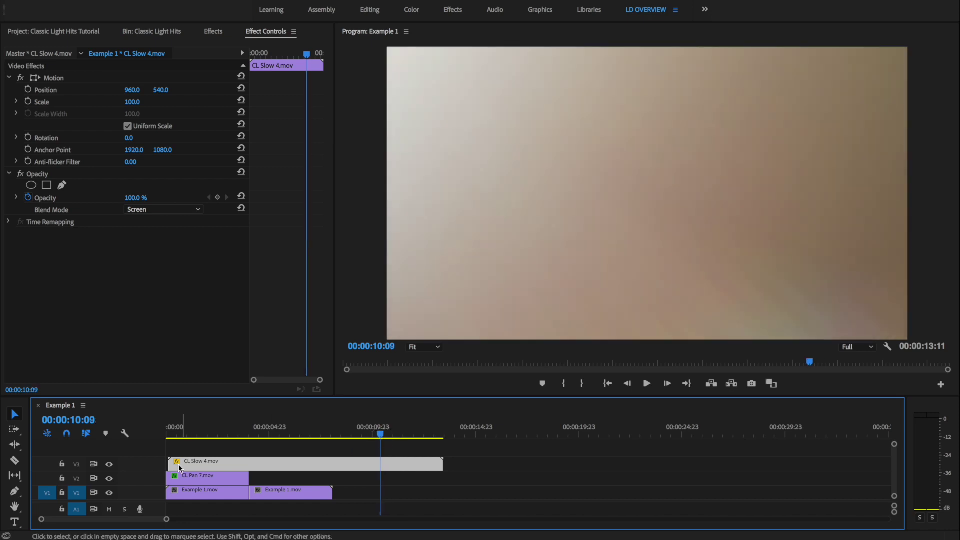
drag(179, 468, 264, 479)
click(249, 434)
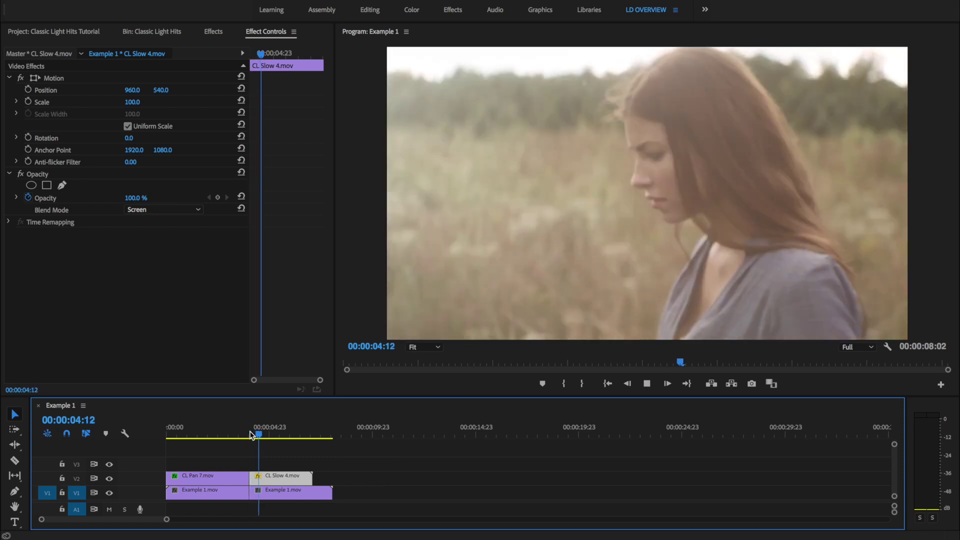
click(258, 435)
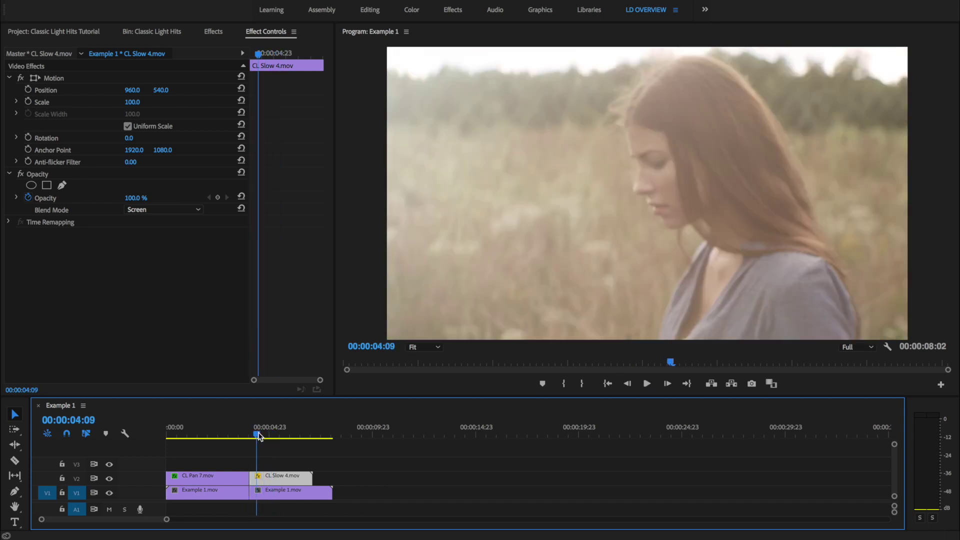
Mask CL Slow 4.mov with a wide ellipse arcing across the upper frame, feathered to 814.0
key(backslash)
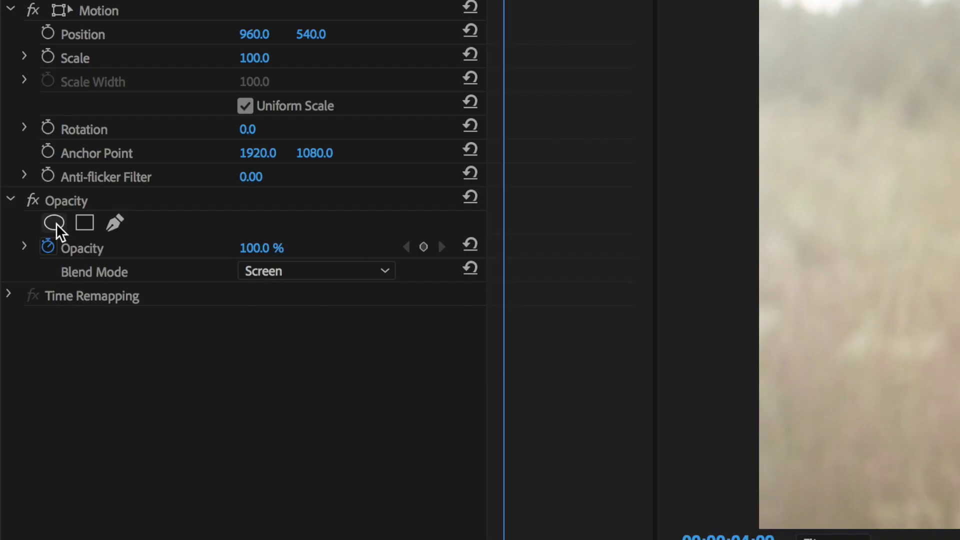
click(54, 223)
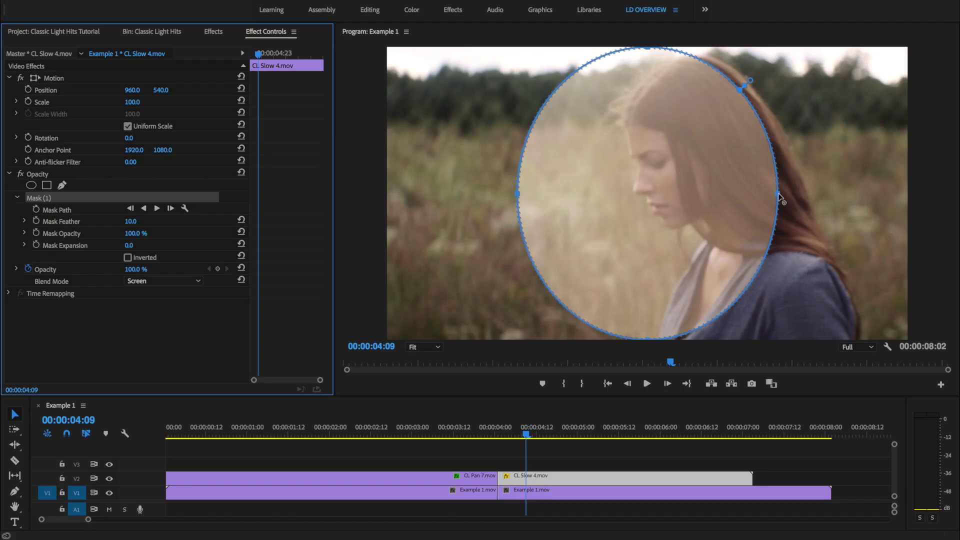
drag(750, 198, 915, 197)
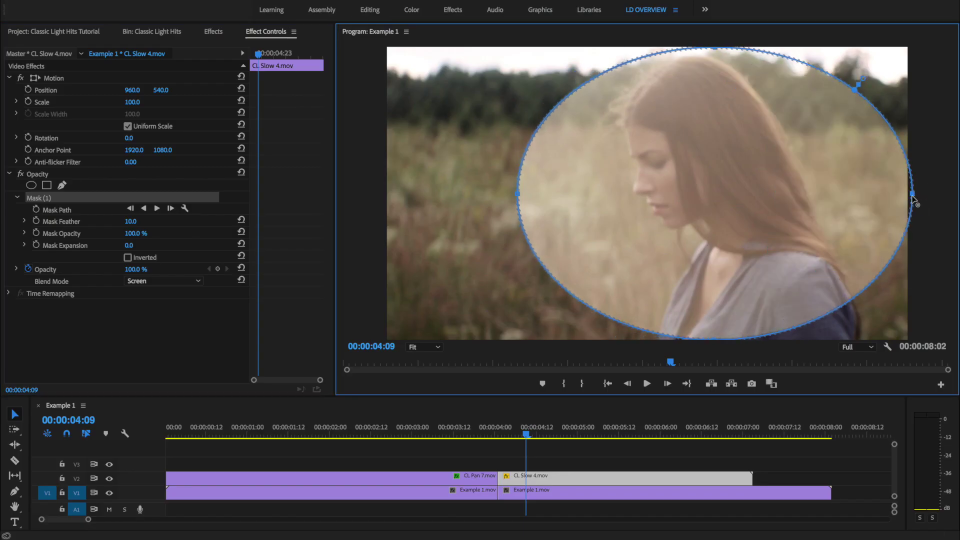
drag(521, 200, 371, 204)
drag(474, 203, 568, 178)
drag(152, 223, 225, 223)
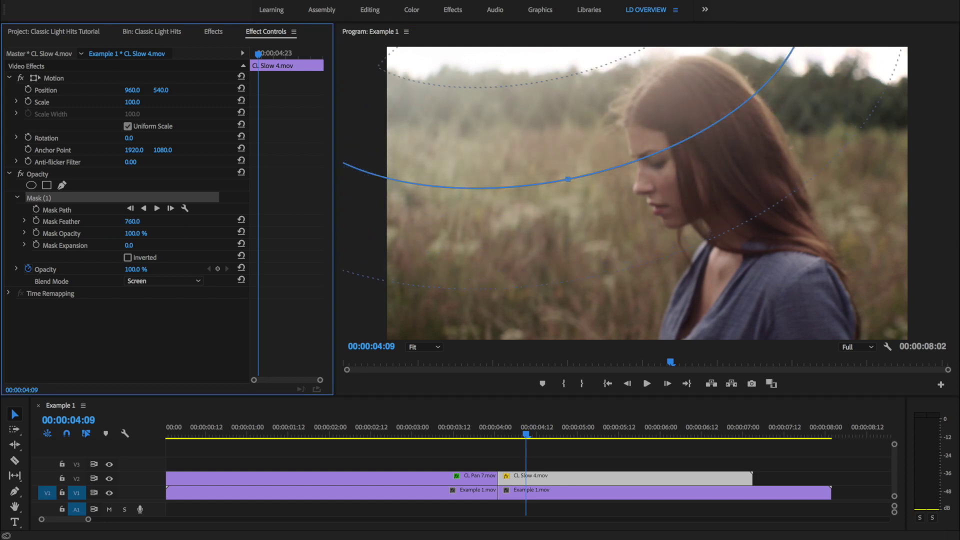
drag(132, 221, 125, 221)
click(212, 32)
Apply Lumetri Color to CL Slow 4.mov and tint its Highlights wheel toward orange
drag(75, 267, 549, 486)
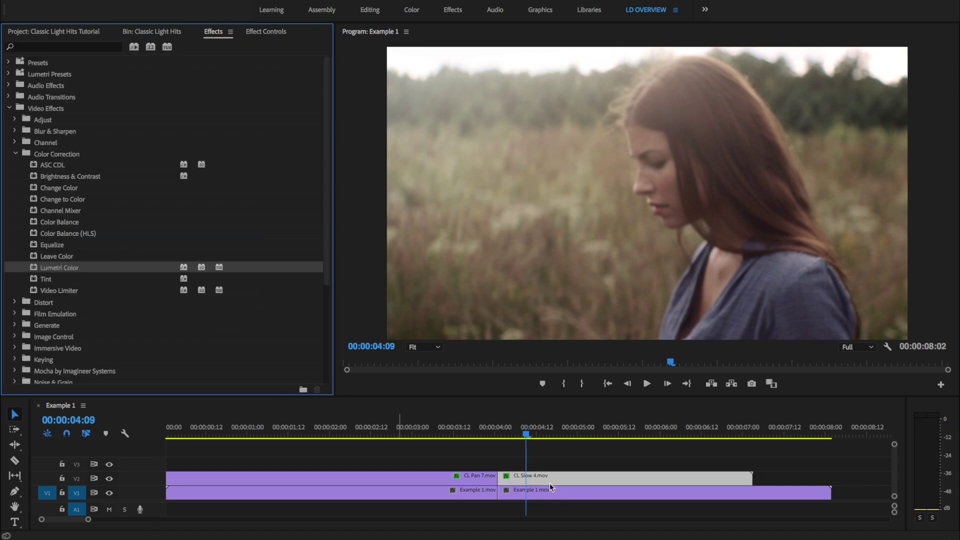
click(265, 32)
scroll(212, 225, down, 3)
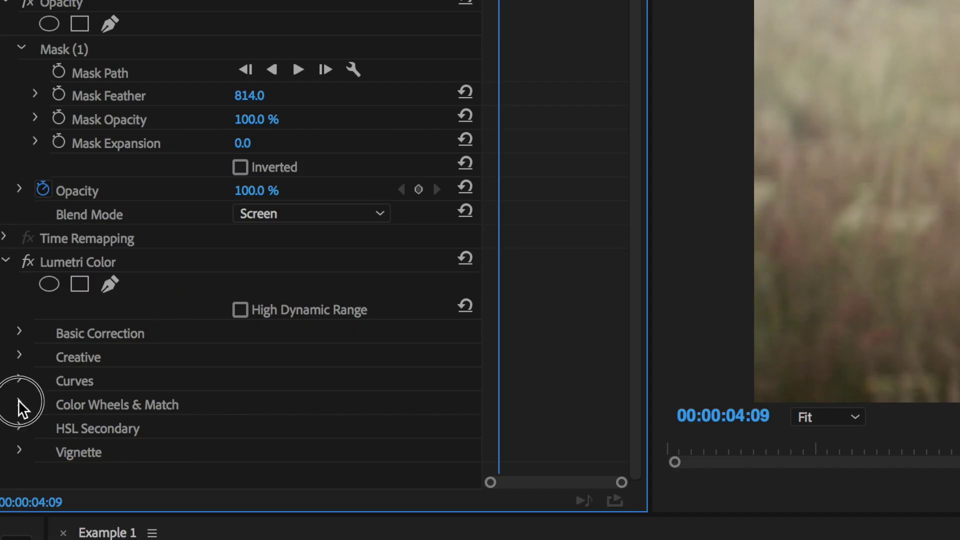
click(16, 342)
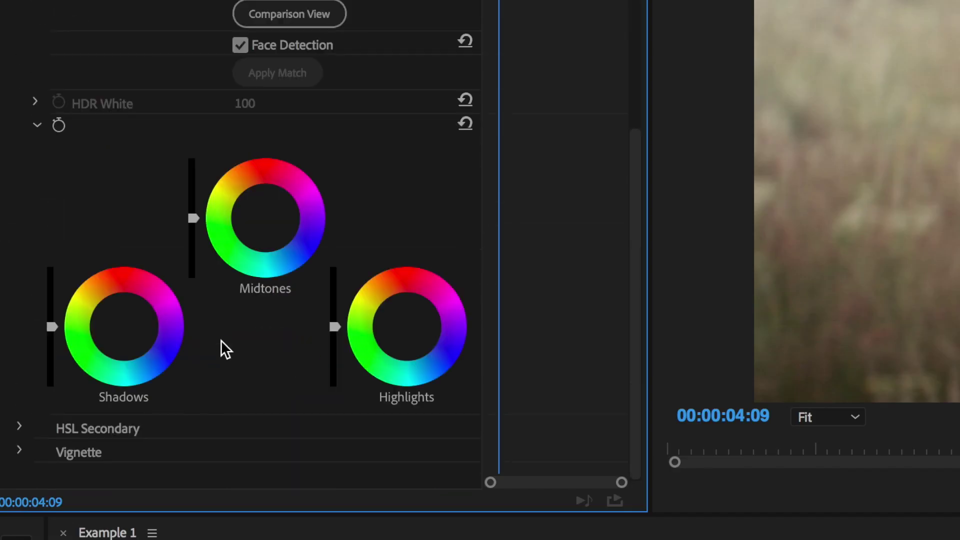
drag(407, 326, 390, 303)
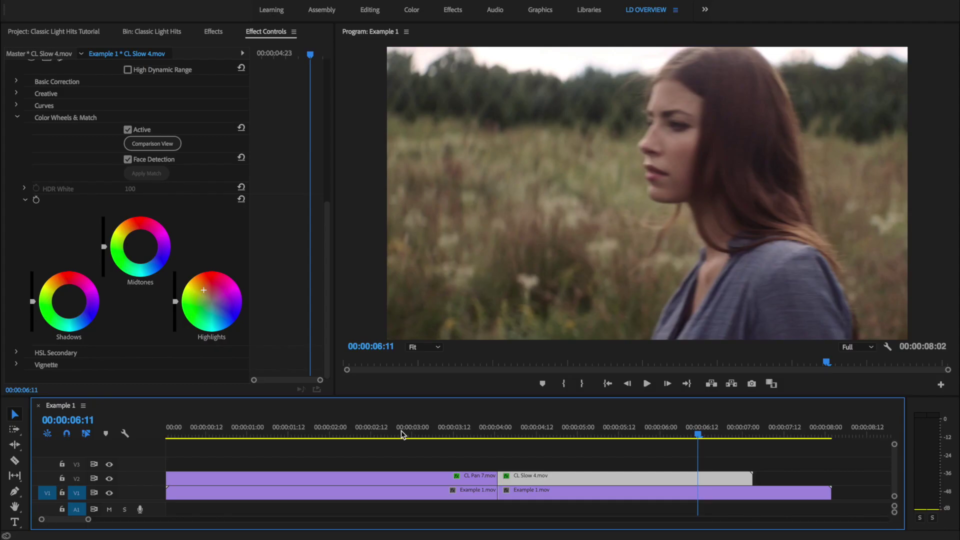
Play back the transition from about 00:00:03:00 to review the warmed light leak
click(401, 431)
key(space)
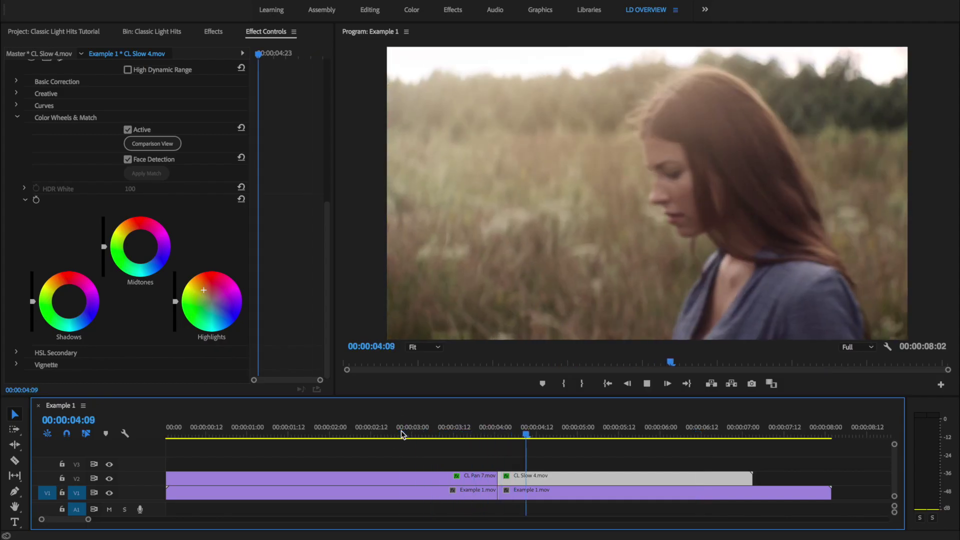
key(space)
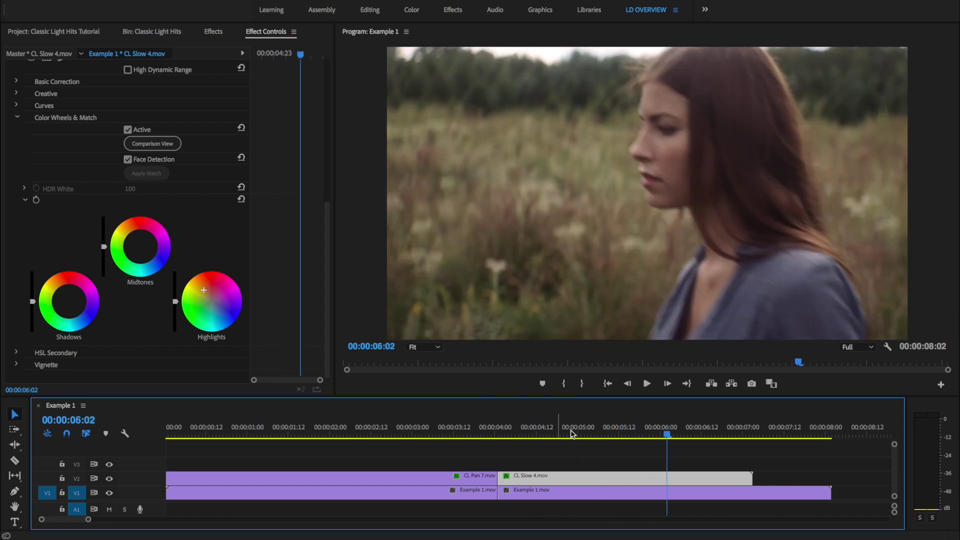
With the playhead at 00:00:05:02, duplicate CL Slow 4.mov onto V3 above the original
click(587, 433)
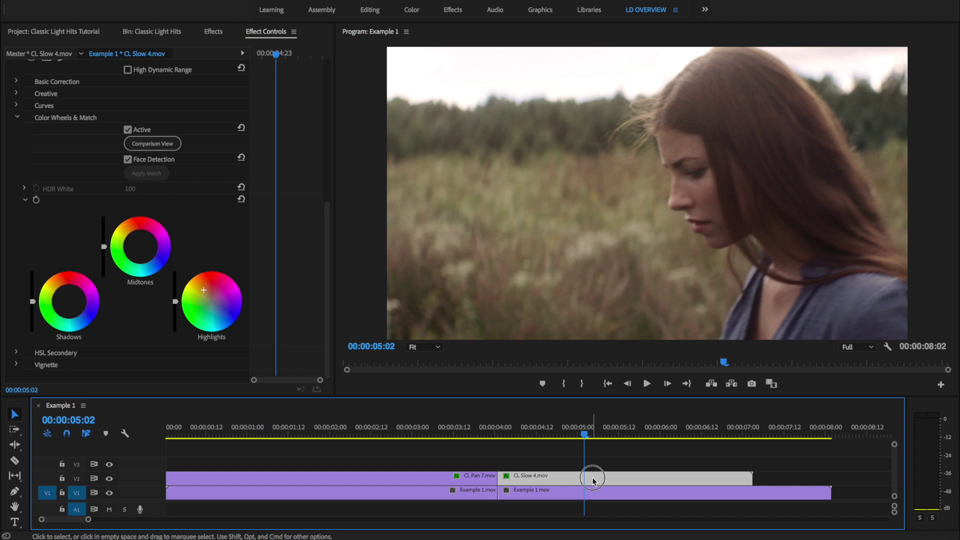
drag(592, 477, 604, 461)
click(603, 460)
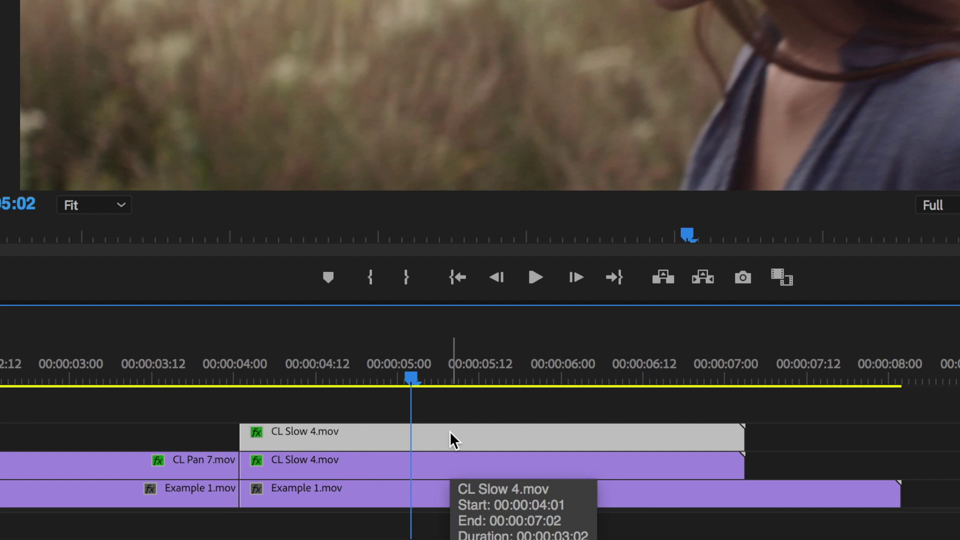
Set the V3 copy to Reverse Speed in Speed/Duration, making it play at -100%
right_click(450, 432)
click(667, 255)
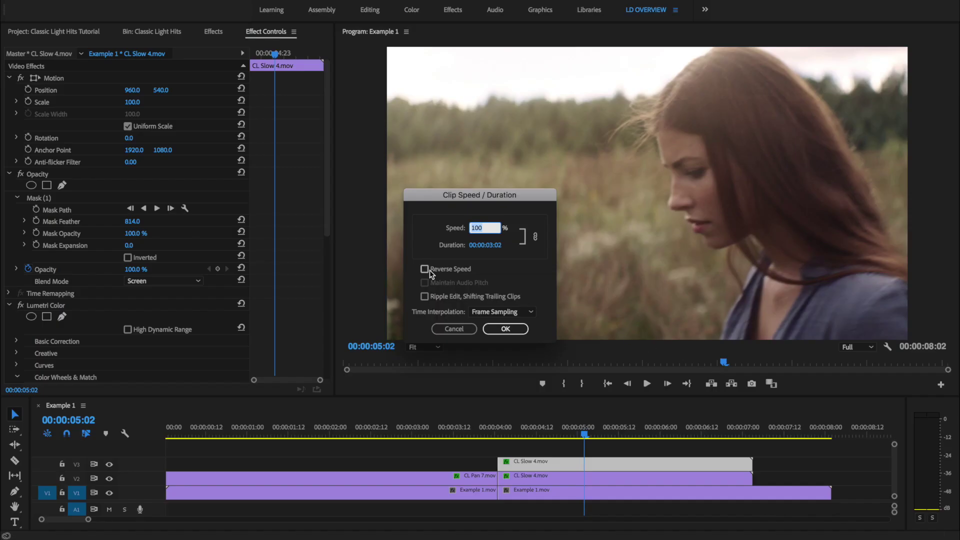
click(425, 270)
click(516, 332)
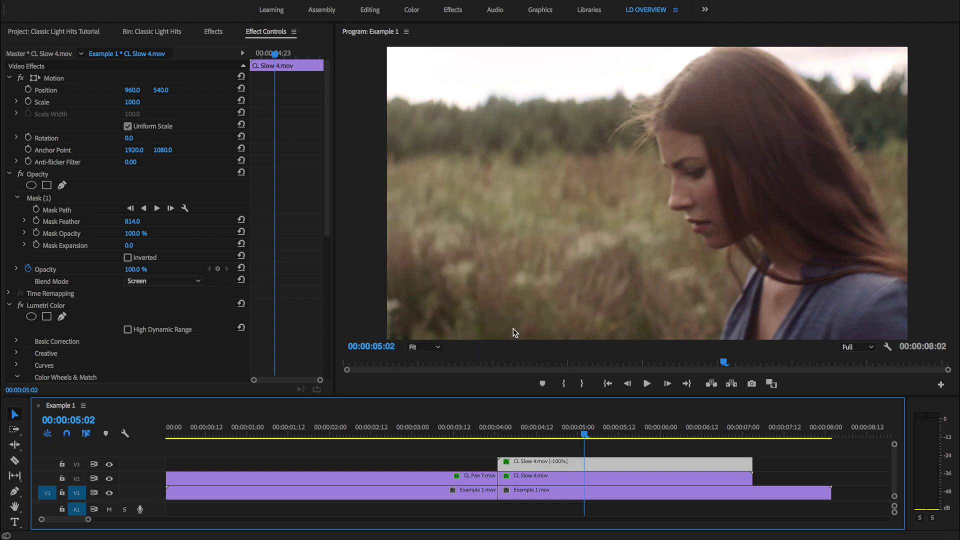